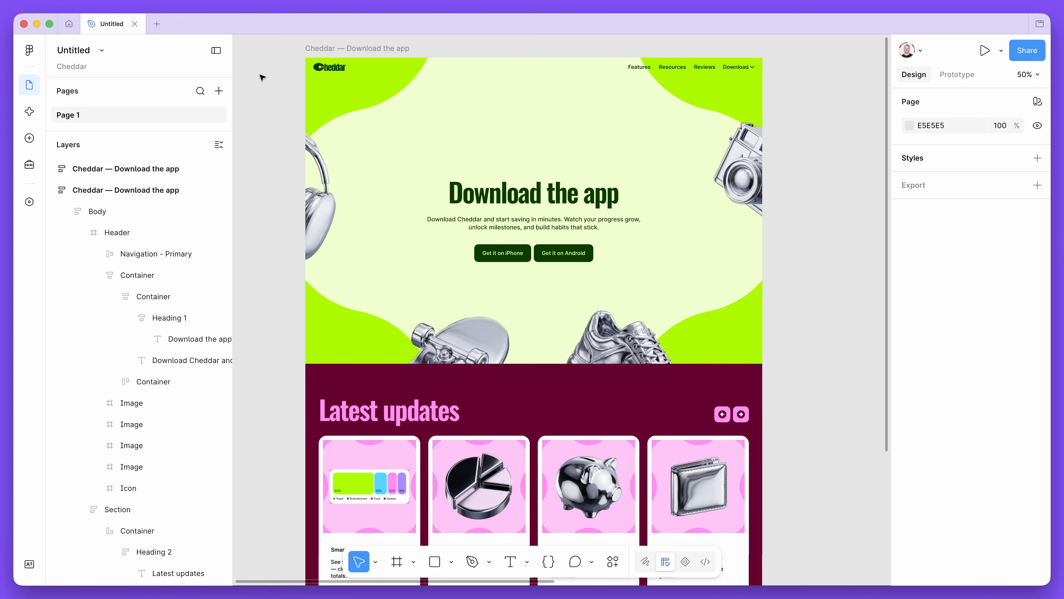
Select the website frame with hard-coded fills and examine its full list of selection colors
{"action": "left_click", "coordinate": [333, 47]}
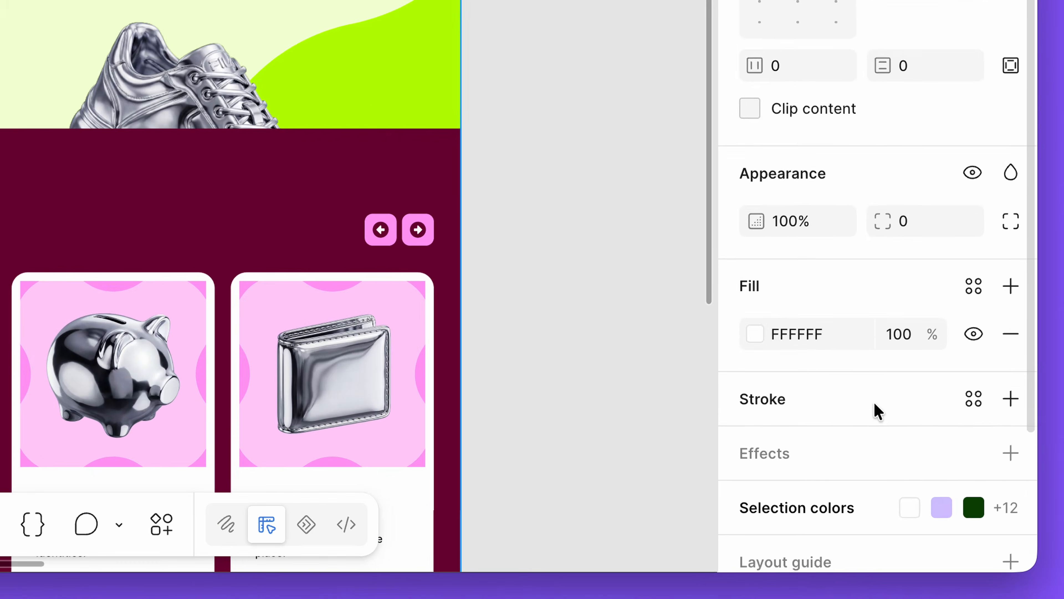
{"action": "scroll", "coordinate": [966, 503], "scroll_direction": "down", "scroll_amount": 3}
{"action": "left_click", "coordinate": [761, 369]}
{"action": "scroll", "coordinate": [786, 416], "scroll_direction": "down", "scroll_amount": 8}
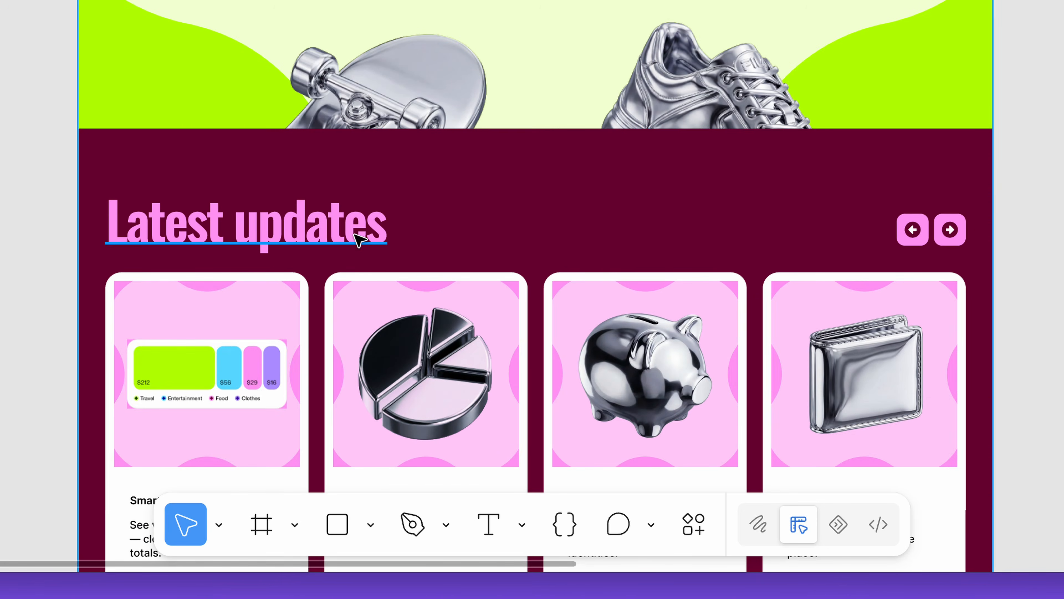
Apply the color-brand-highlight library variable to the fill of the "Latest updates" heading
{"action": "left_click", "coordinate": [358, 240]}
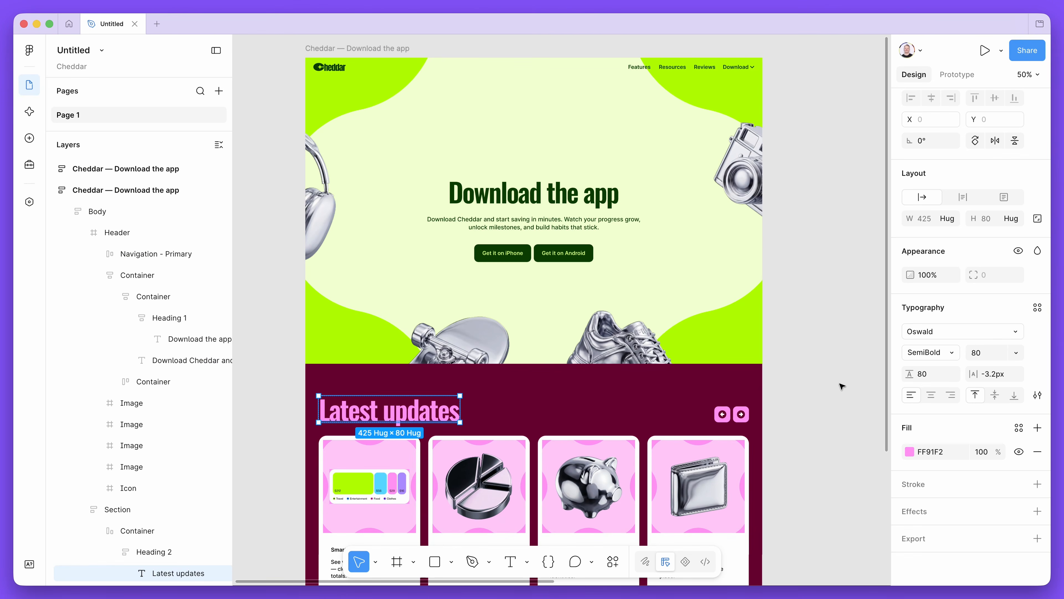
{"action": "left_click", "coordinate": [1021, 428]}
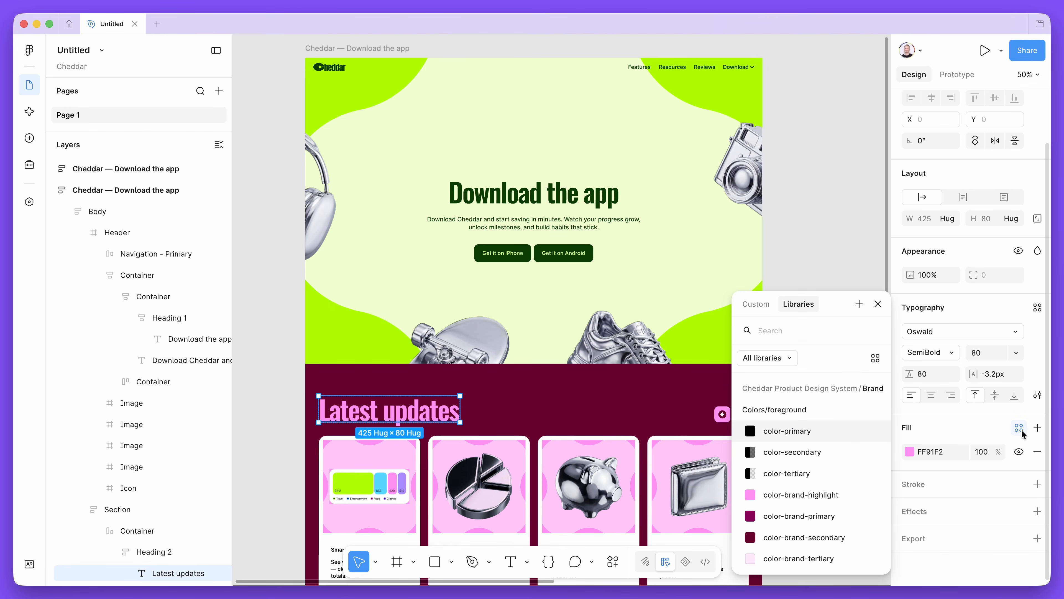
{"action": "left_click", "coordinate": [839, 494]}
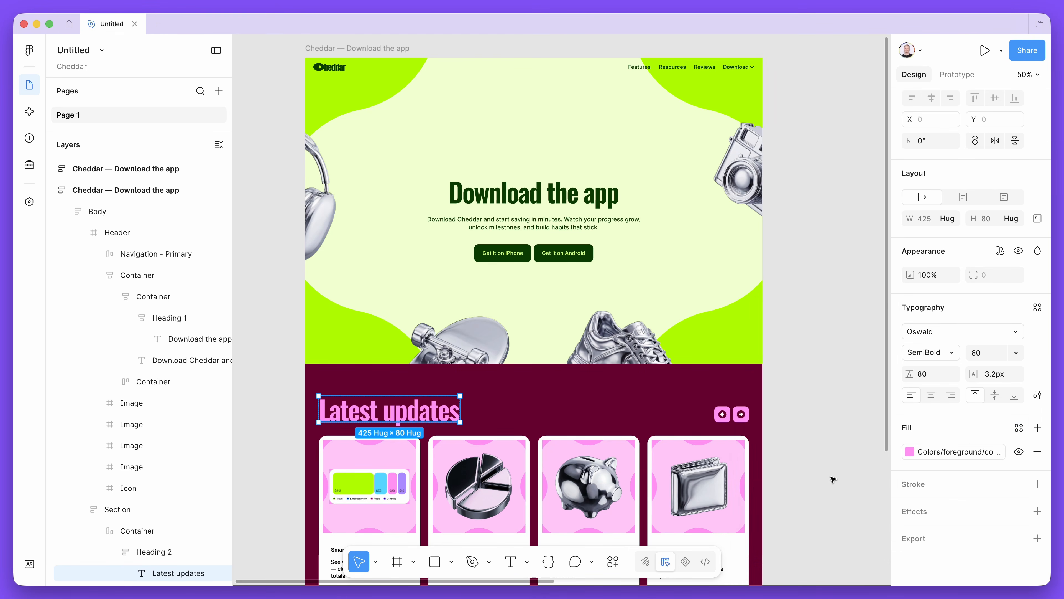
{"action": "left_click", "coordinate": [797, 363]}
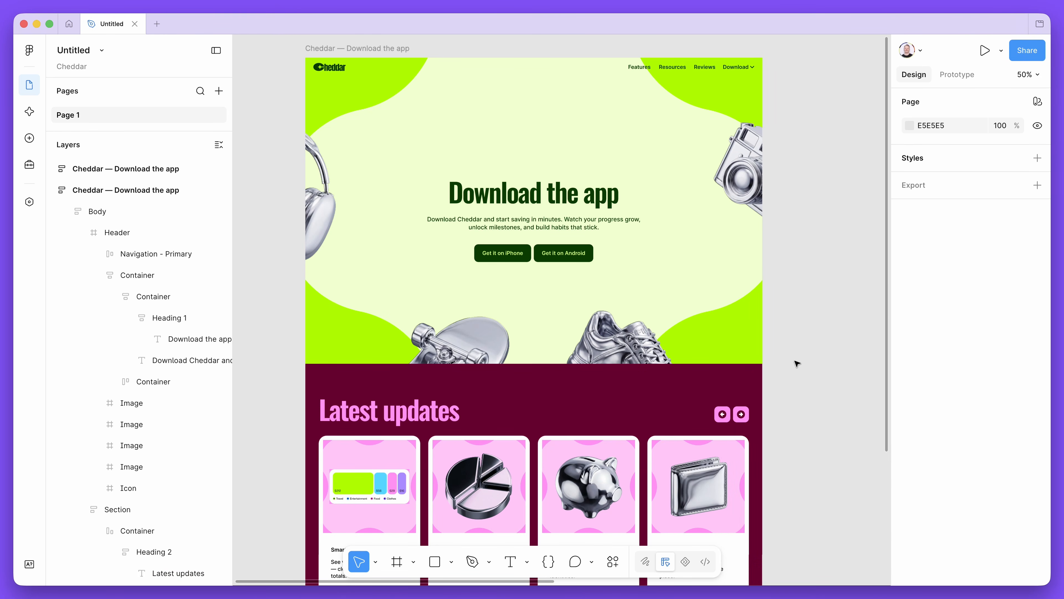
Select the other "Cheddar — Download the app" frame and examine its fill and selection colors for library variables
{"action": "scroll", "coordinate": [796, 363], "scroll_direction": "left", "scroll_amount": 2}
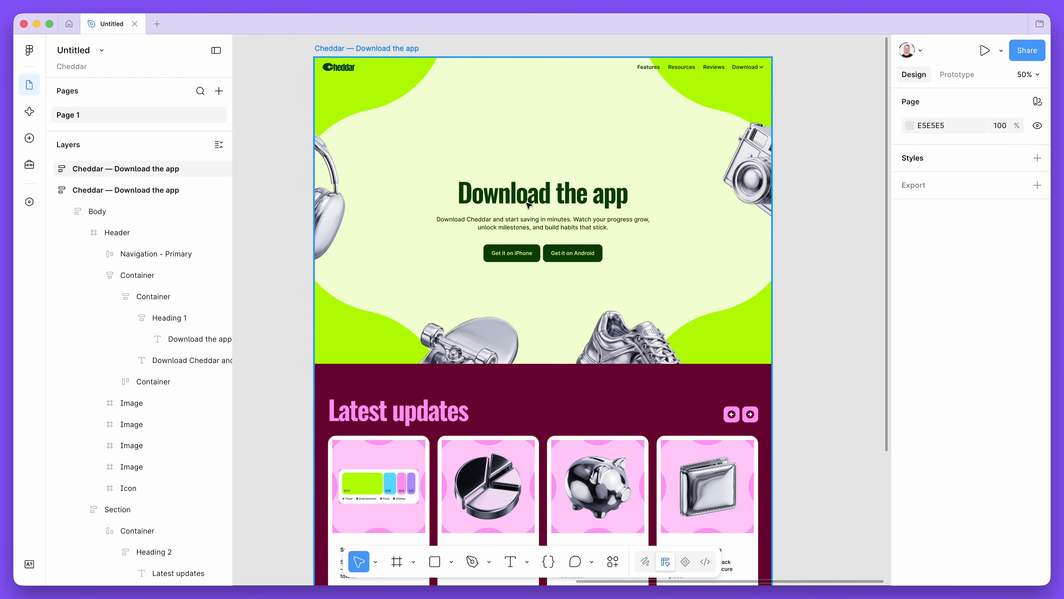
{"action": "left_click", "coordinate": [412, 48]}
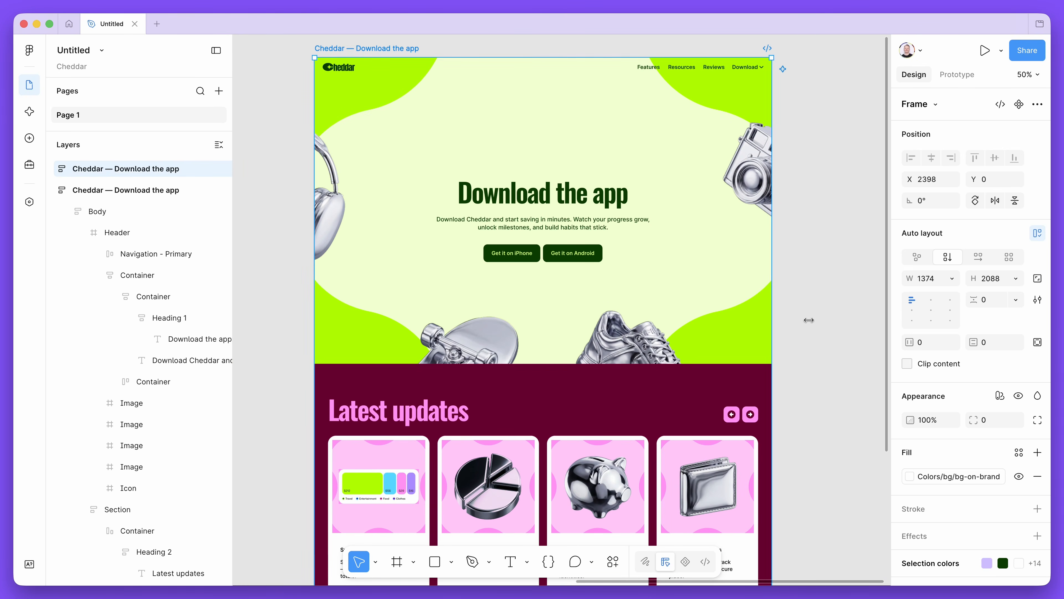
{"action": "scroll", "coordinate": [955, 411], "scroll_direction": "down", "scroll_amount": 3}
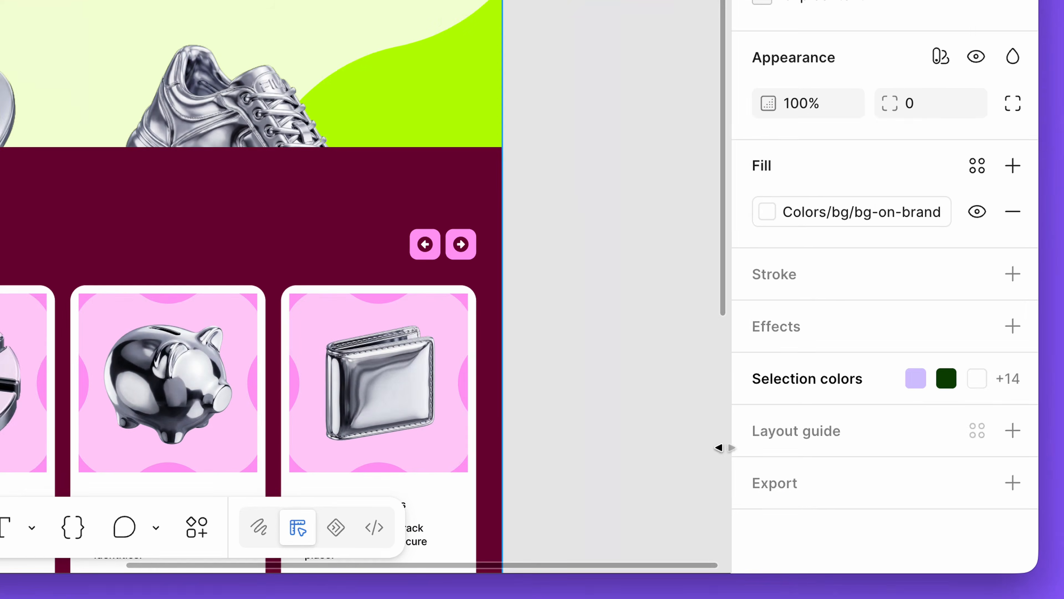
{"action": "left_click", "coordinate": [728, 369]}
{"action": "scroll", "coordinate": [784, 373], "scroll_direction": "down", "scroll_amount": 5}
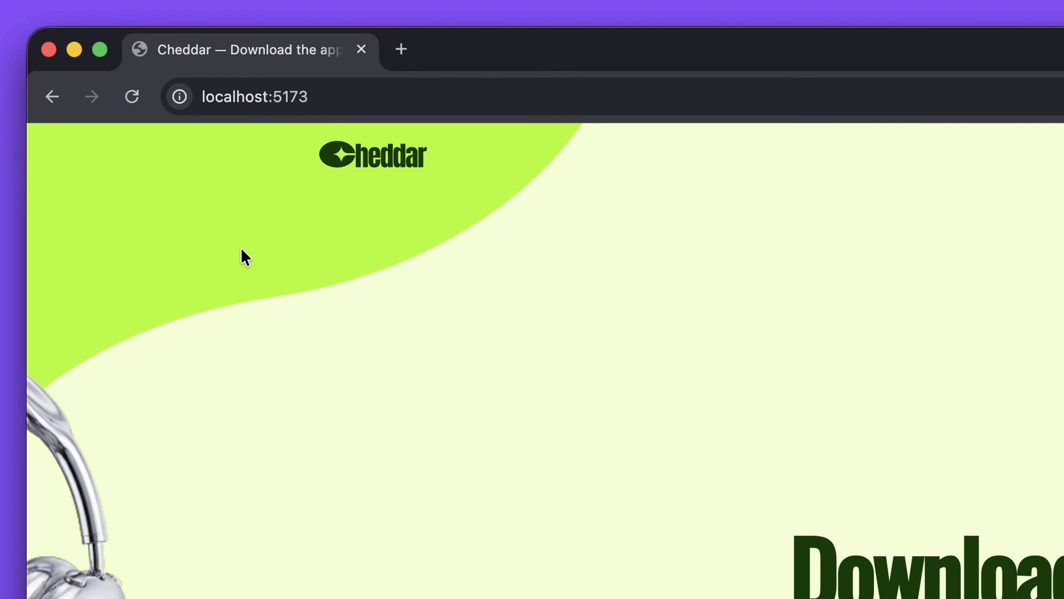
Switch to Chrome, look over the localhost:5173 page and capture the whole page with Figma Capture
{"action": "scroll", "coordinate": [908, 551], "scroll_direction": "down", "scroll_amount": 10}
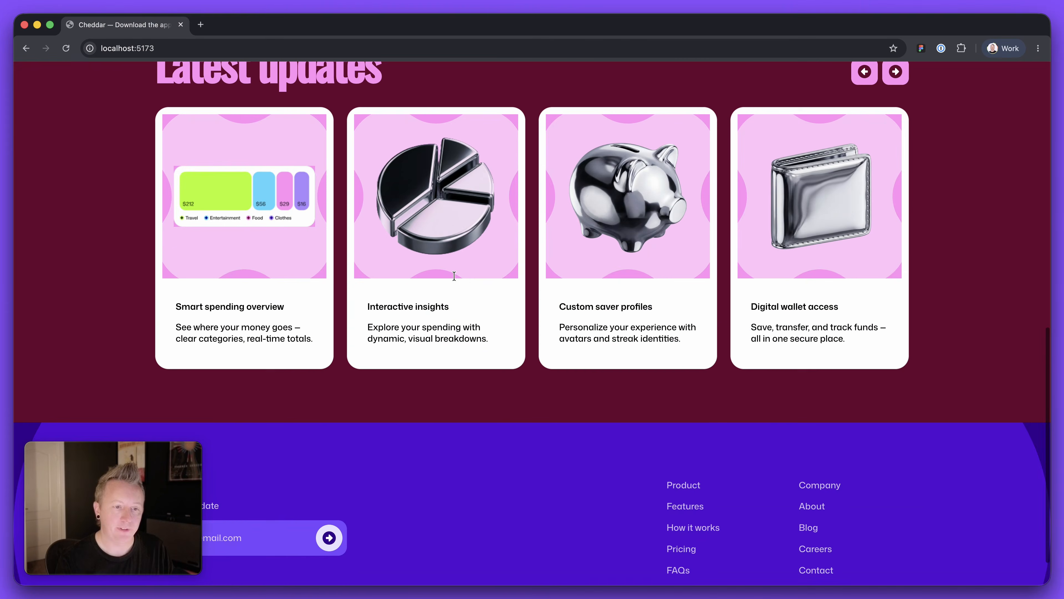
{"action": "scroll", "coordinate": [463, 283], "scroll_direction": "up", "scroll_amount": 10}
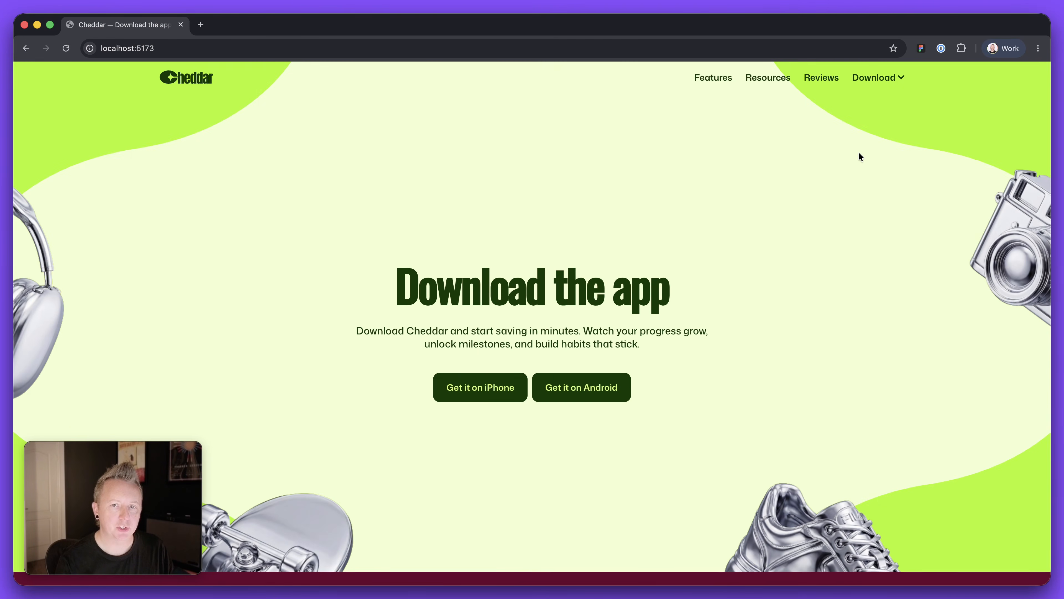
{"action": "left_click", "coordinate": [920, 53]}
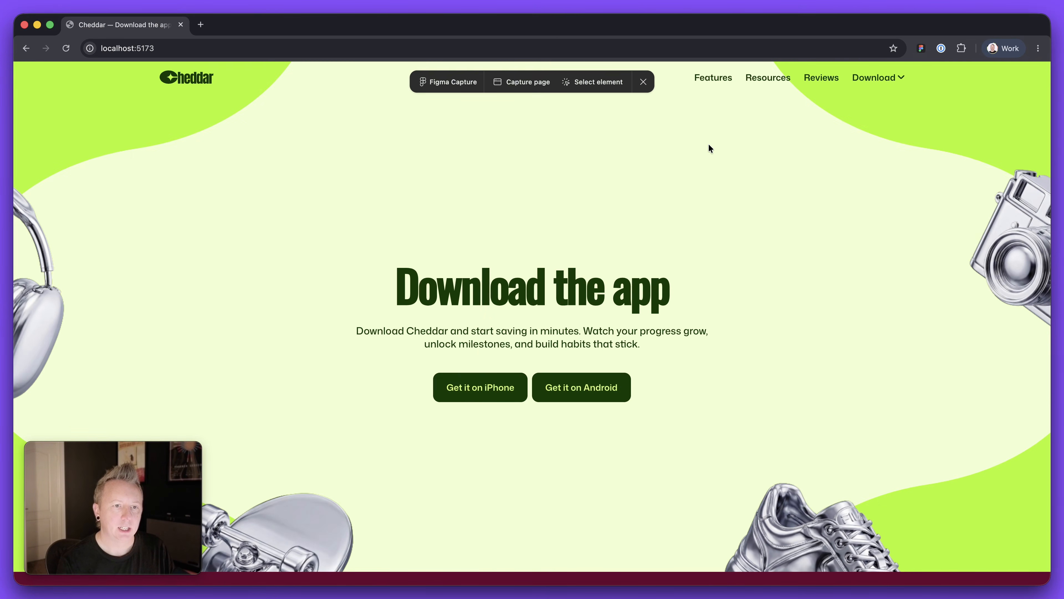
{"action": "left_click", "coordinate": [528, 84]}
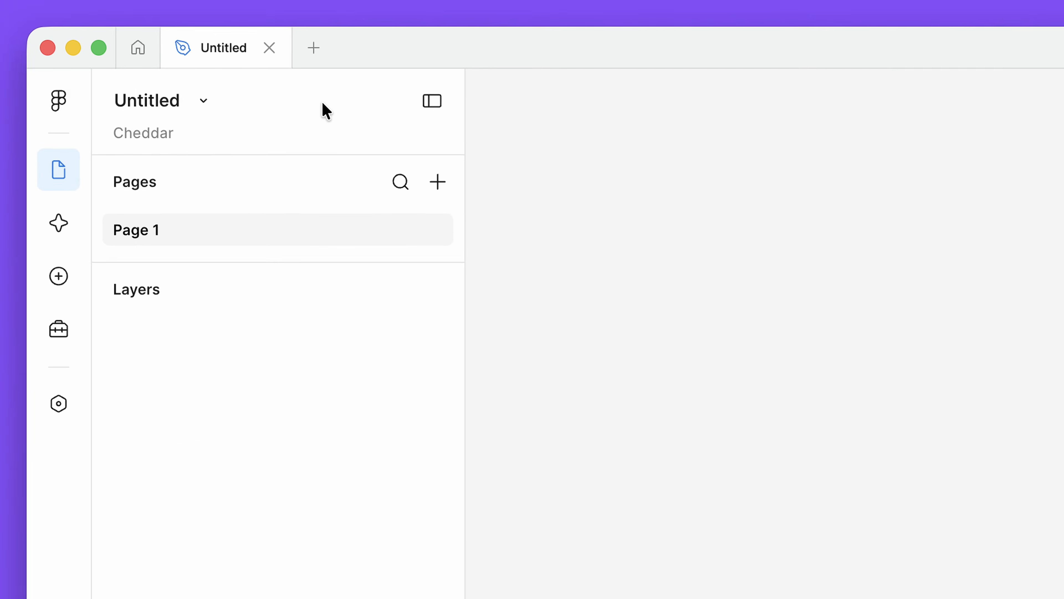
Switch to the empty Figma file and check which component libraries are available among its assets
{"action": "left_click", "coordinate": [67, 279]}
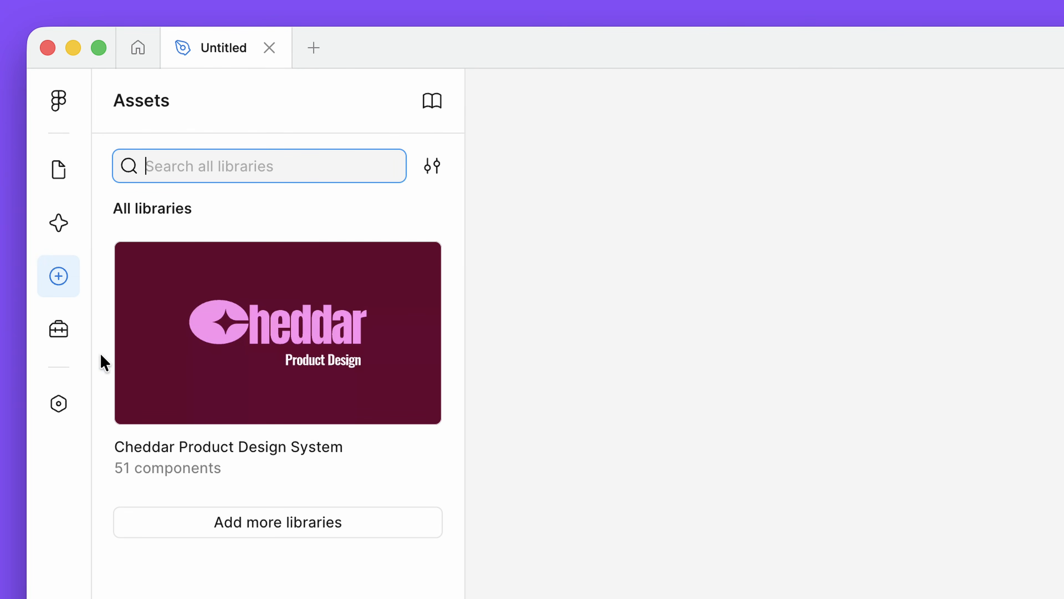
{"action": "left_click", "coordinate": [63, 178]}
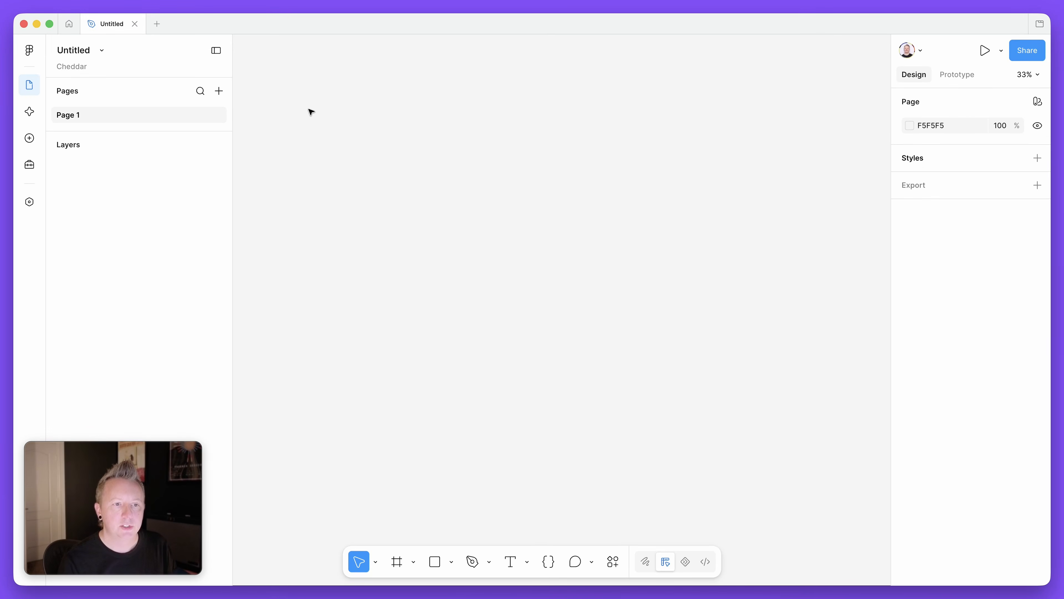
Paste the captured web page onto the empty canvas of Page 1
{"action": "key", "text": "super+v"}
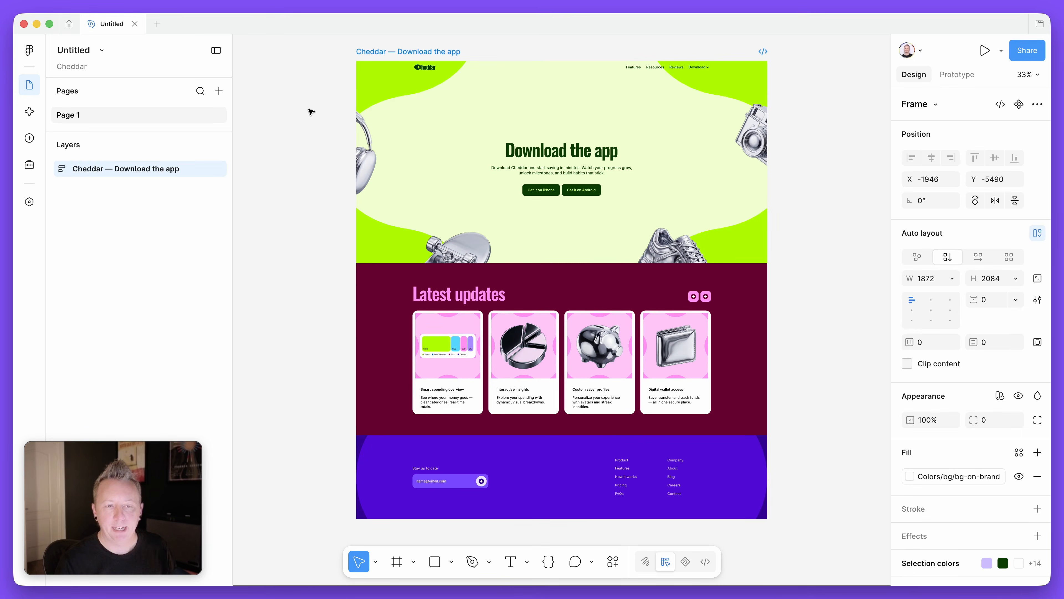
{"action": "key", "text": "super+equal"}
{"action": "scroll", "coordinate": [361, 138], "scroll_direction": "up", "scroll_amount": 3}
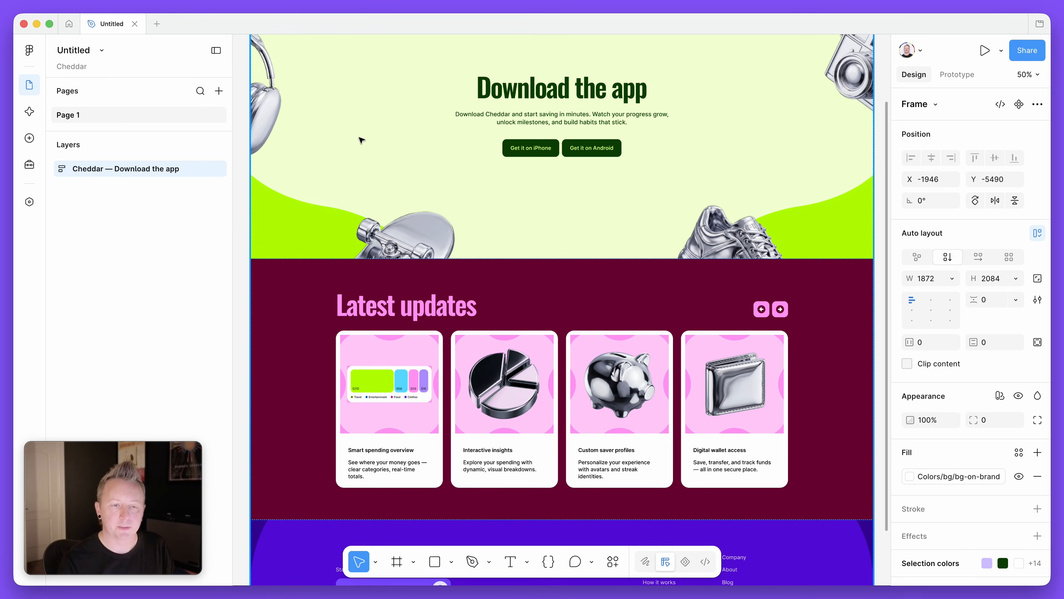
{"action": "scroll", "coordinate": [361, 139], "scroll_direction": "up", "scroll_amount": 2}
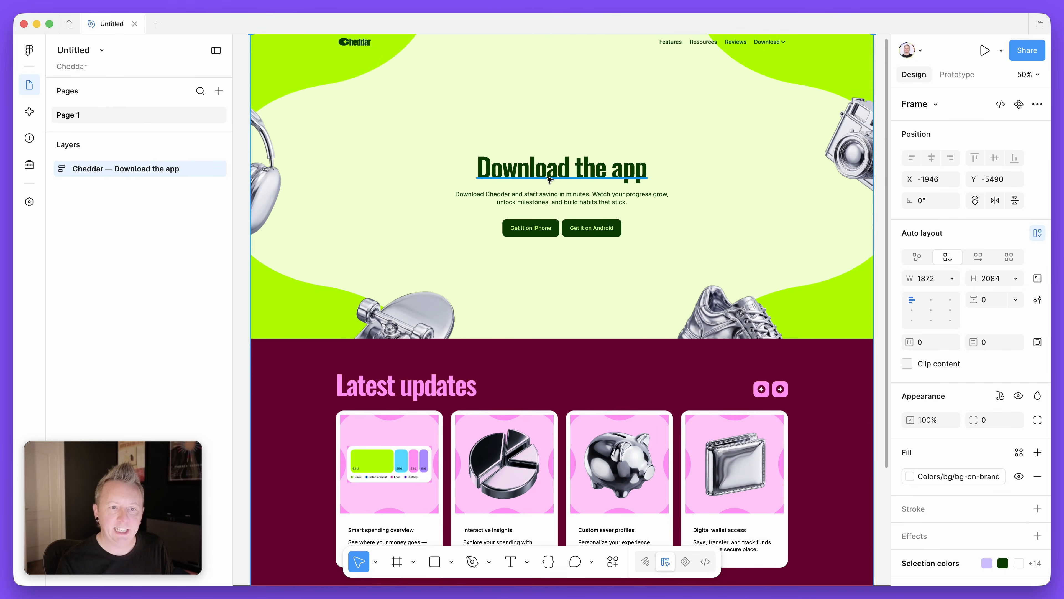
Inspect the typography and fill variables of the "Download the app" heading and the auto layout of its outer container
{"action": "left_click", "coordinate": [547, 175], "text": "super"}
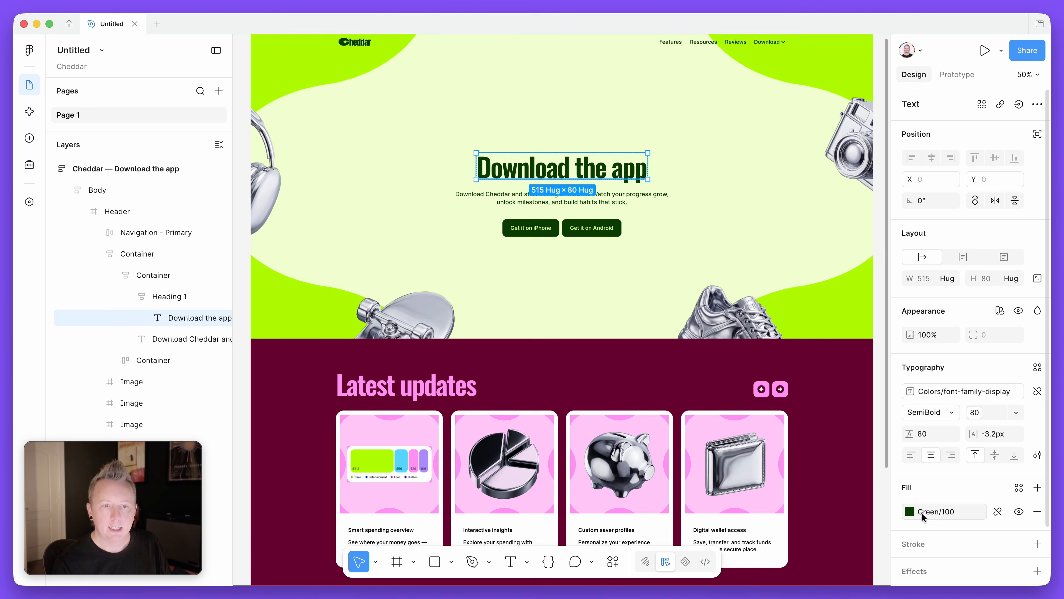
{"action": "left_click", "coordinate": [151, 253]}
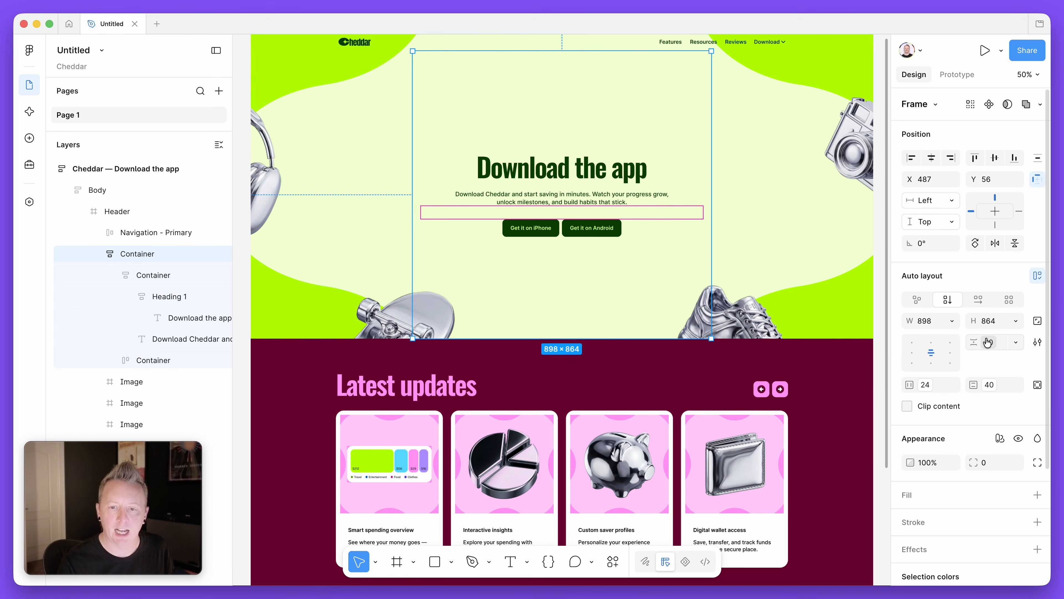
{"action": "key", "text": "Escape"}
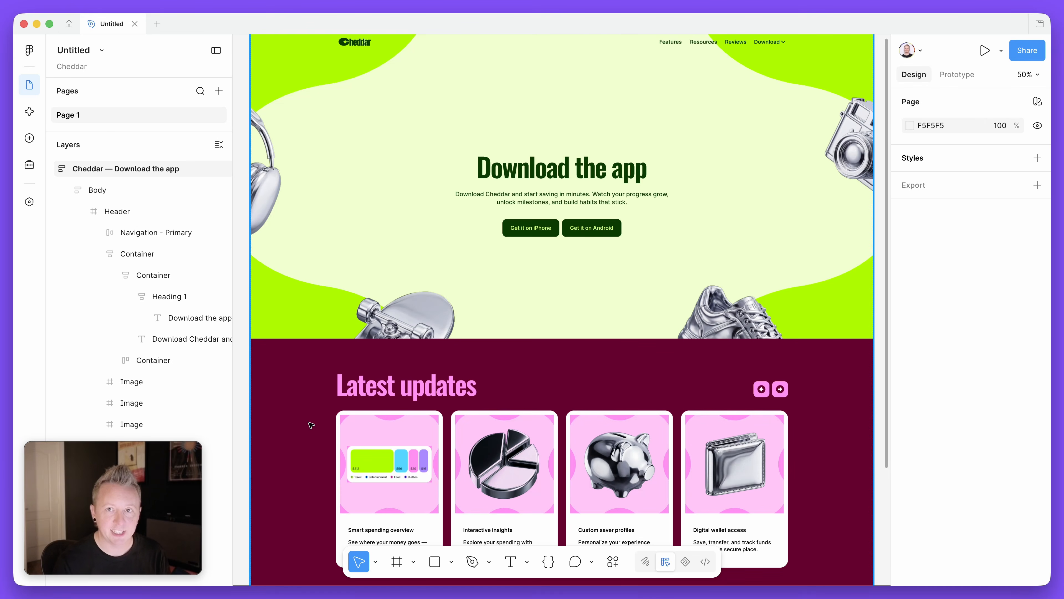
Run Check designs on the whole "Cheddar — Download the app" frame
{"action": "scroll", "coordinate": [408, 402], "scroll_direction": "up", "scroll_amount": 2}
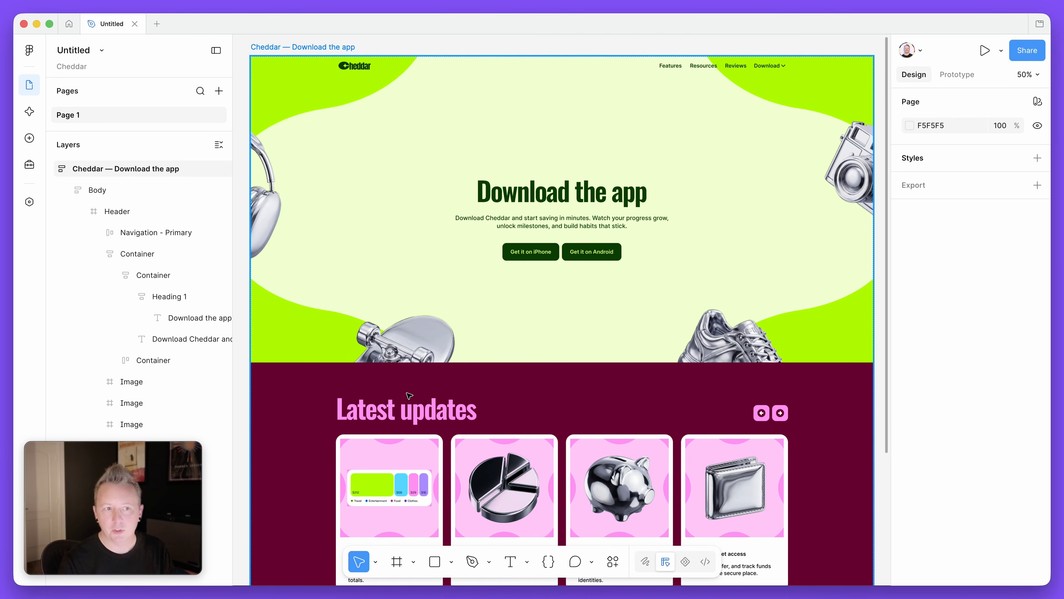
{"action": "left_click", "coordinate": [341, 53]}
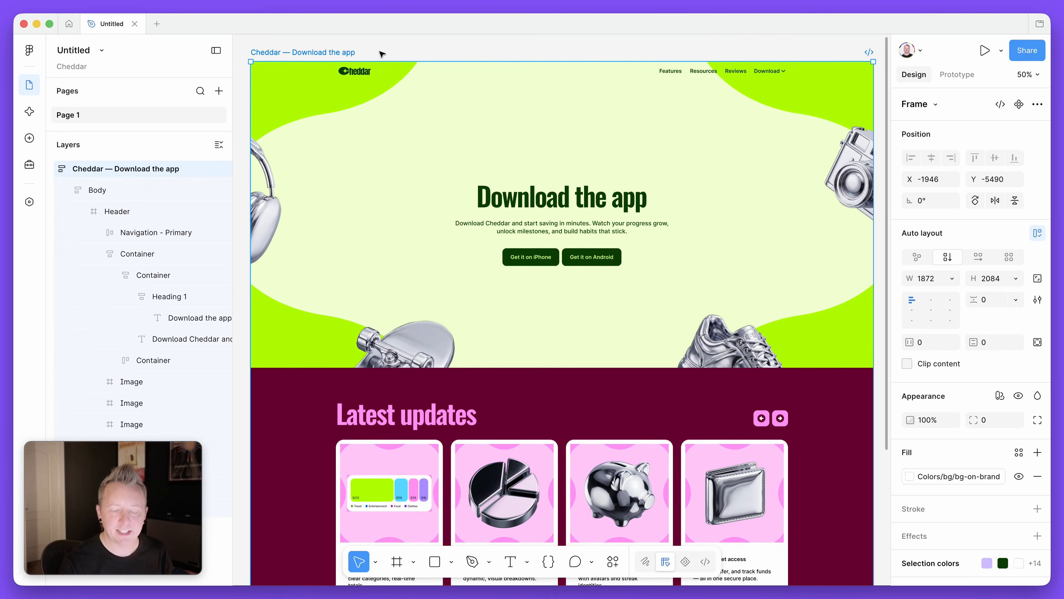
{"action": "key", "text": "super+k"}
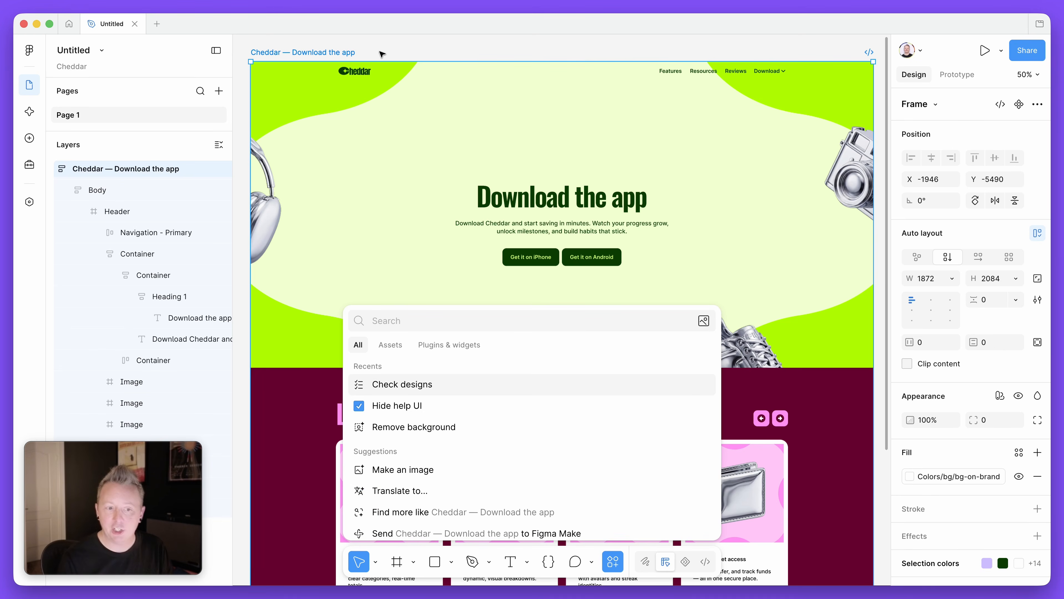
{"action": "key", "text": "Return"}
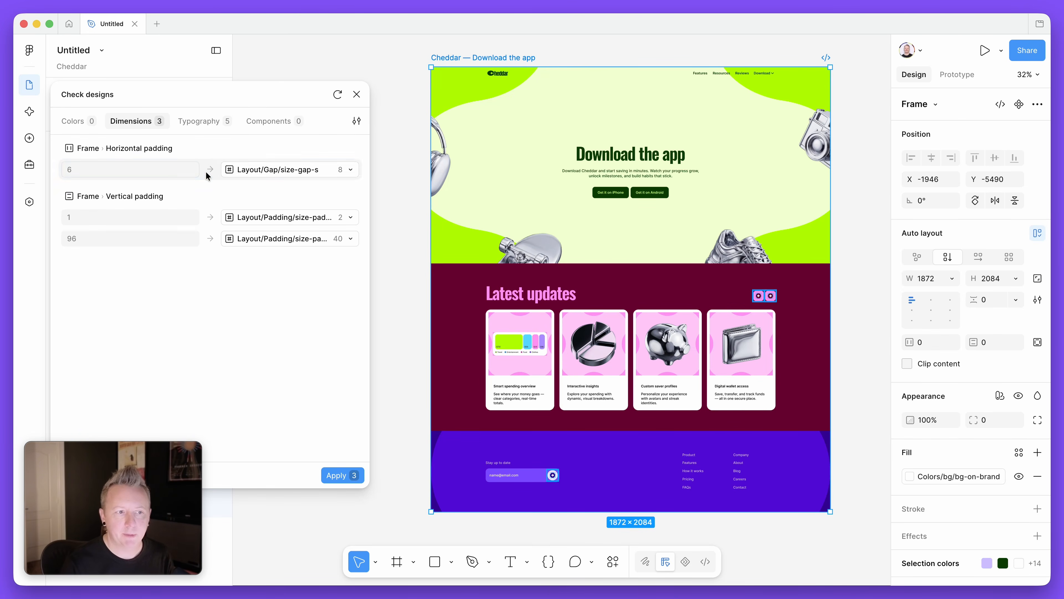
Apply the suggested variables for horizontal padding 8 (Layout/Gap/size-gap-s) and vertical padding 2, leaving out the 40 padding suggestion
{"action": "left_click", "coordinate": [193, 169]}
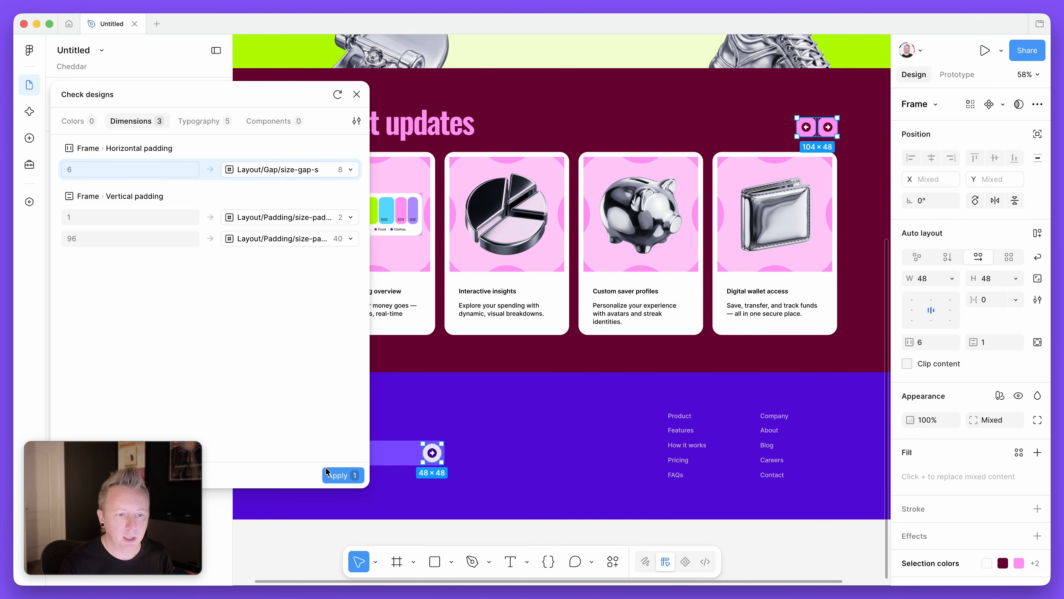
{"action": "left_click", "coordinate": [335, 474]}
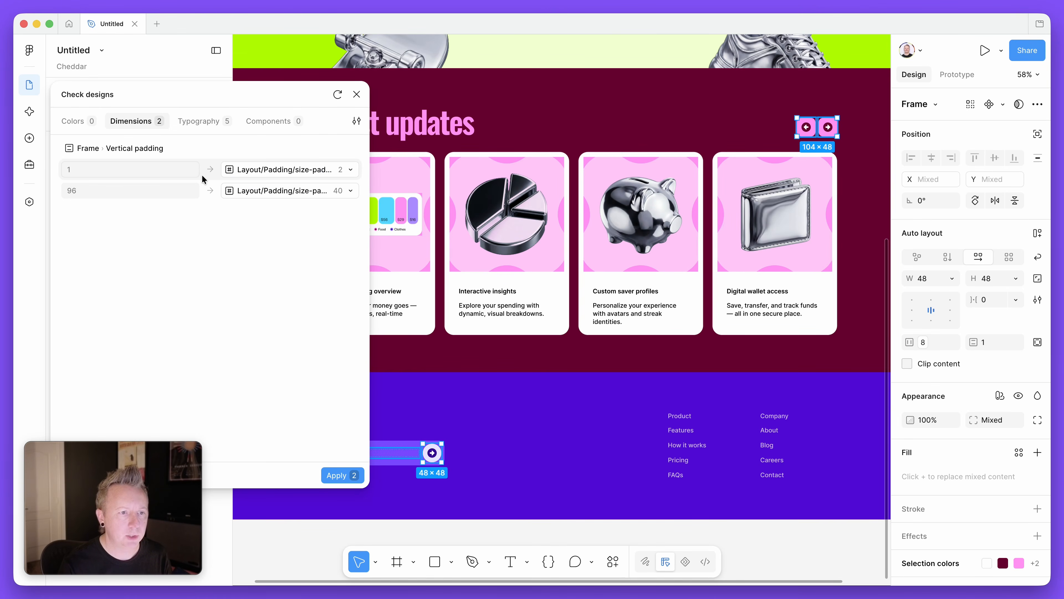
{"action": "left_click", "coordinate": [211, 169]}
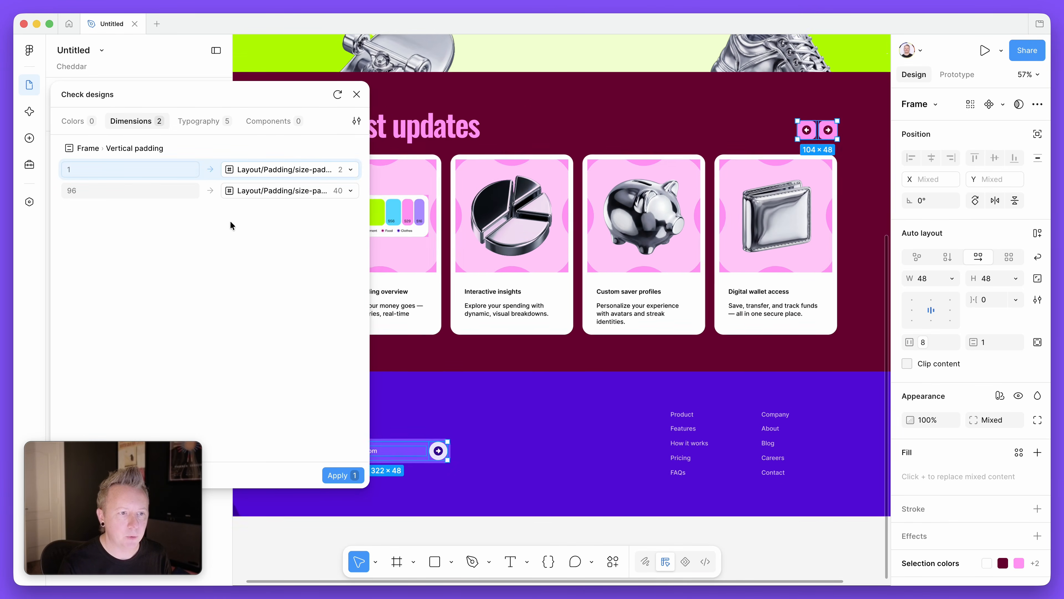
{"action": "left_click", "coordinate": [345, 475]}
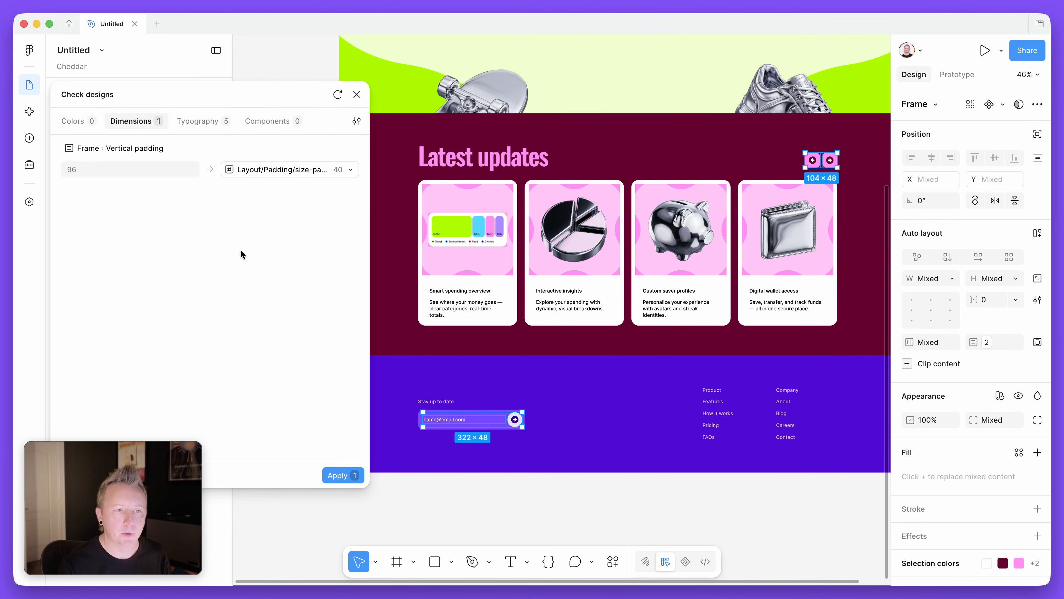
Apply all the suggested library text styles for the frame's typography
{"action": "left_click", "coordinate": [206, 123]}
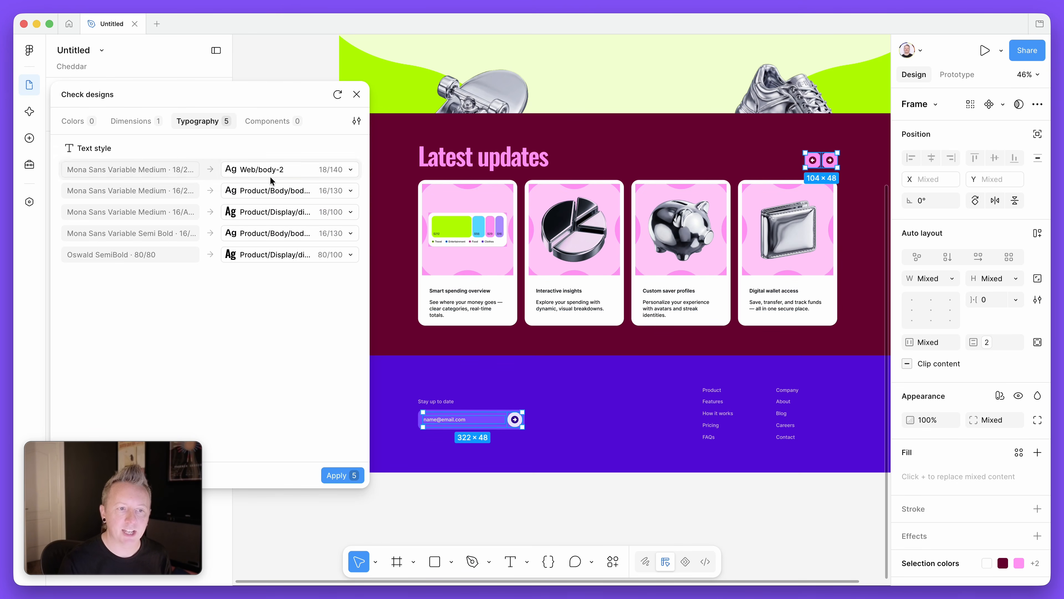
{"action": "left_click", "coordinate": [338, 476]}
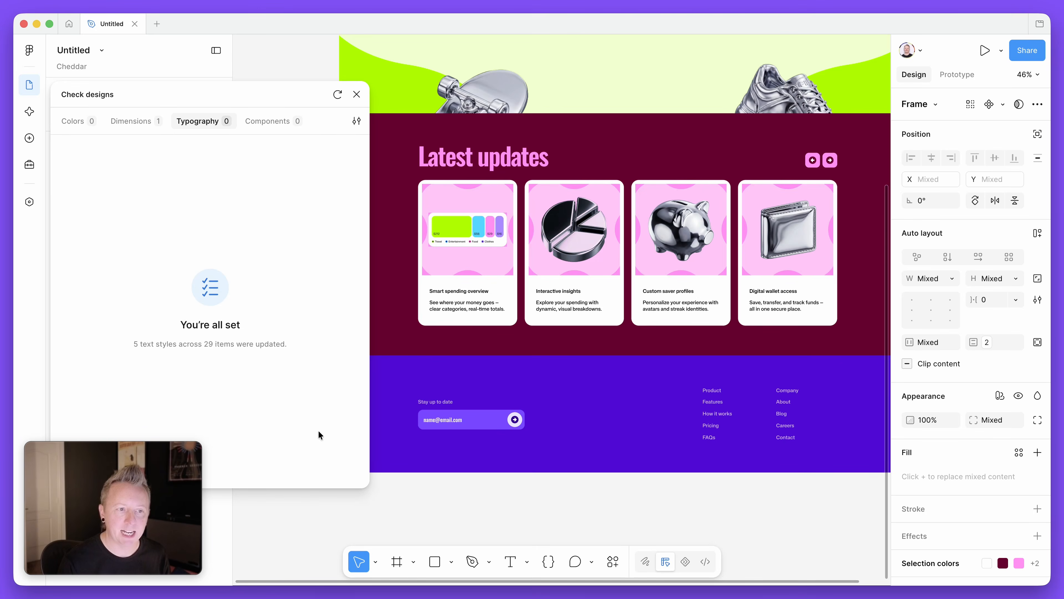